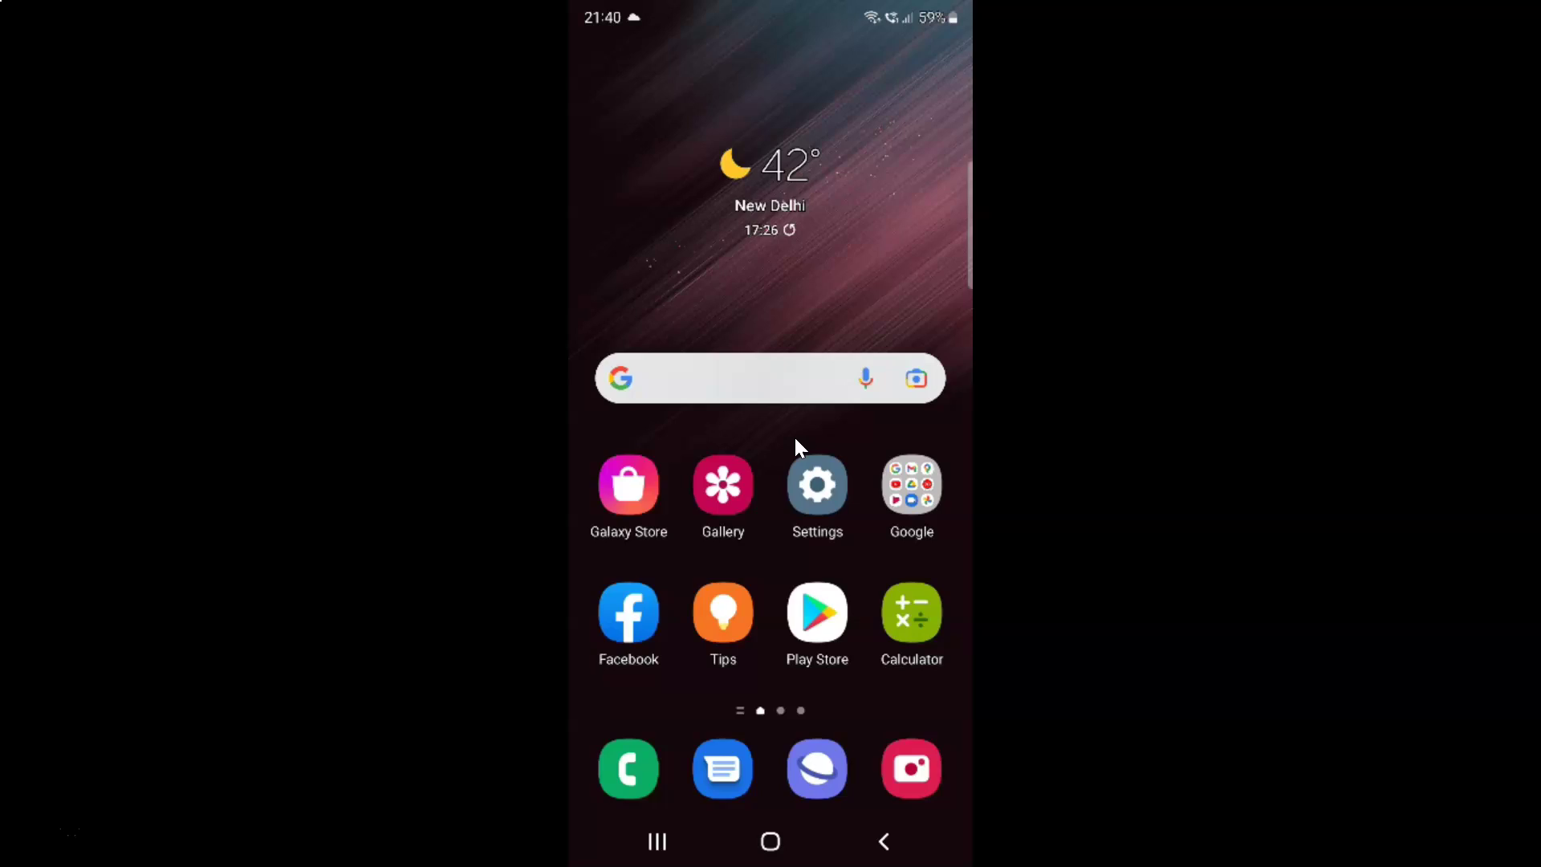
# Open the app drawer and the Samsung apps folder.
pyautogui.moveTo(794, 435); pyautogui.dragTo(789, 281)
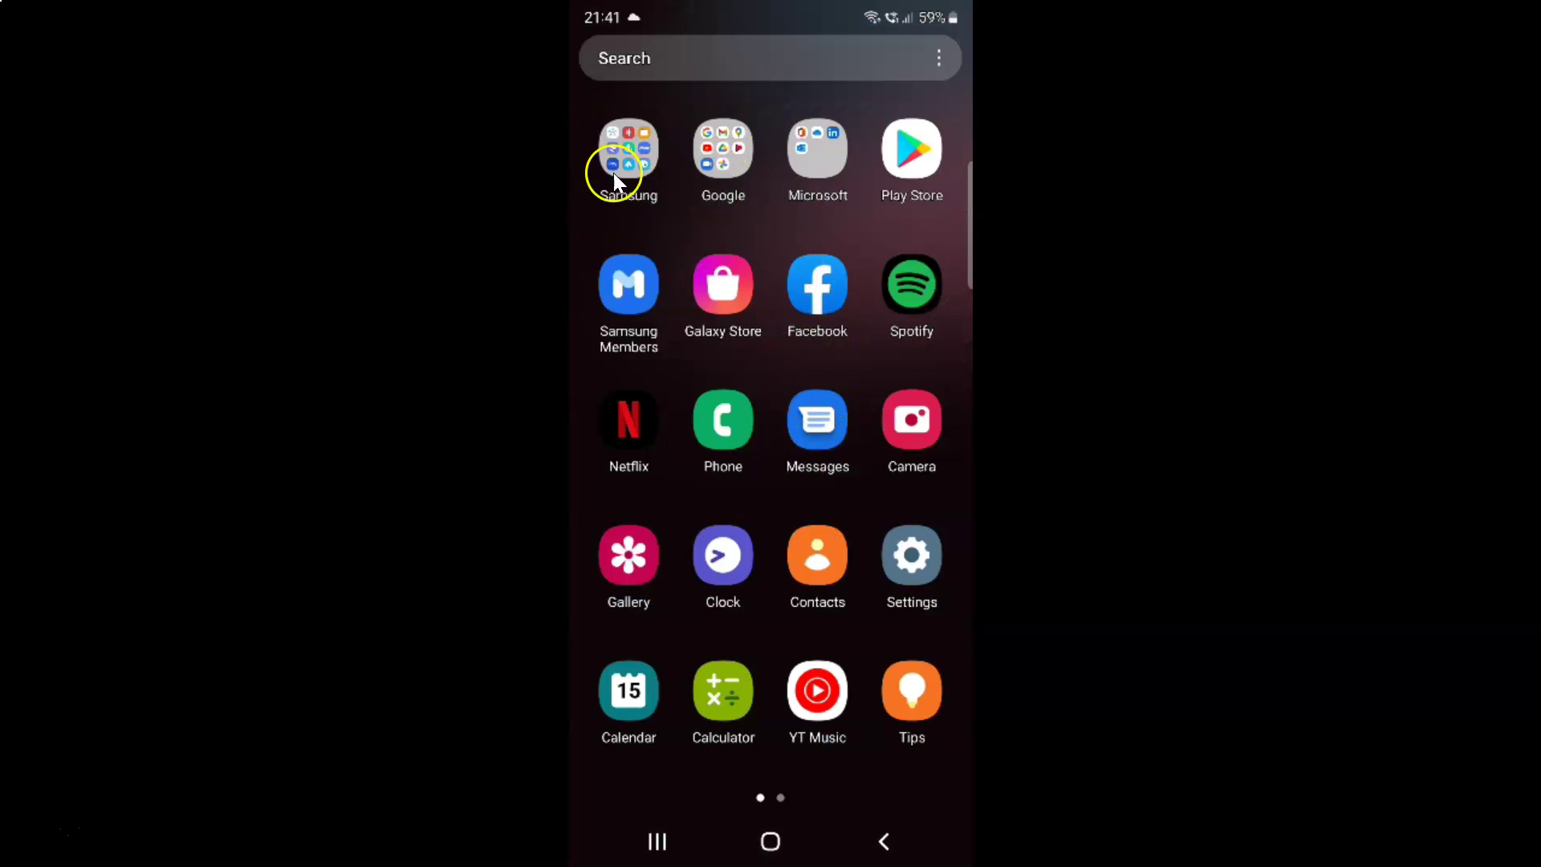
pyautogui.click(624, 146)
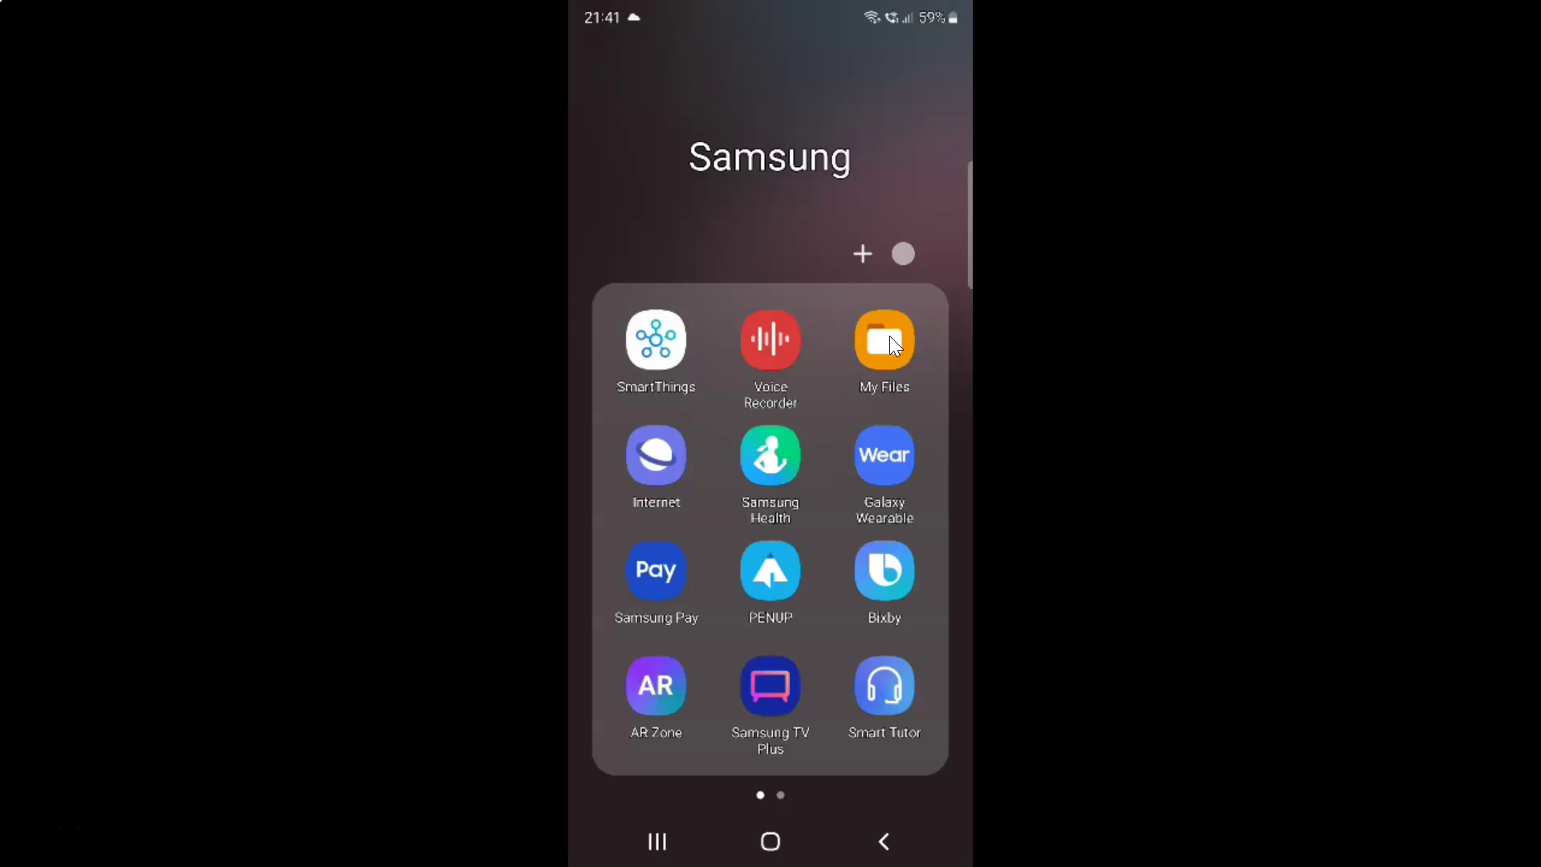
# Launch My Files from the Samsung folder.
pyautogui.click(889, 336)
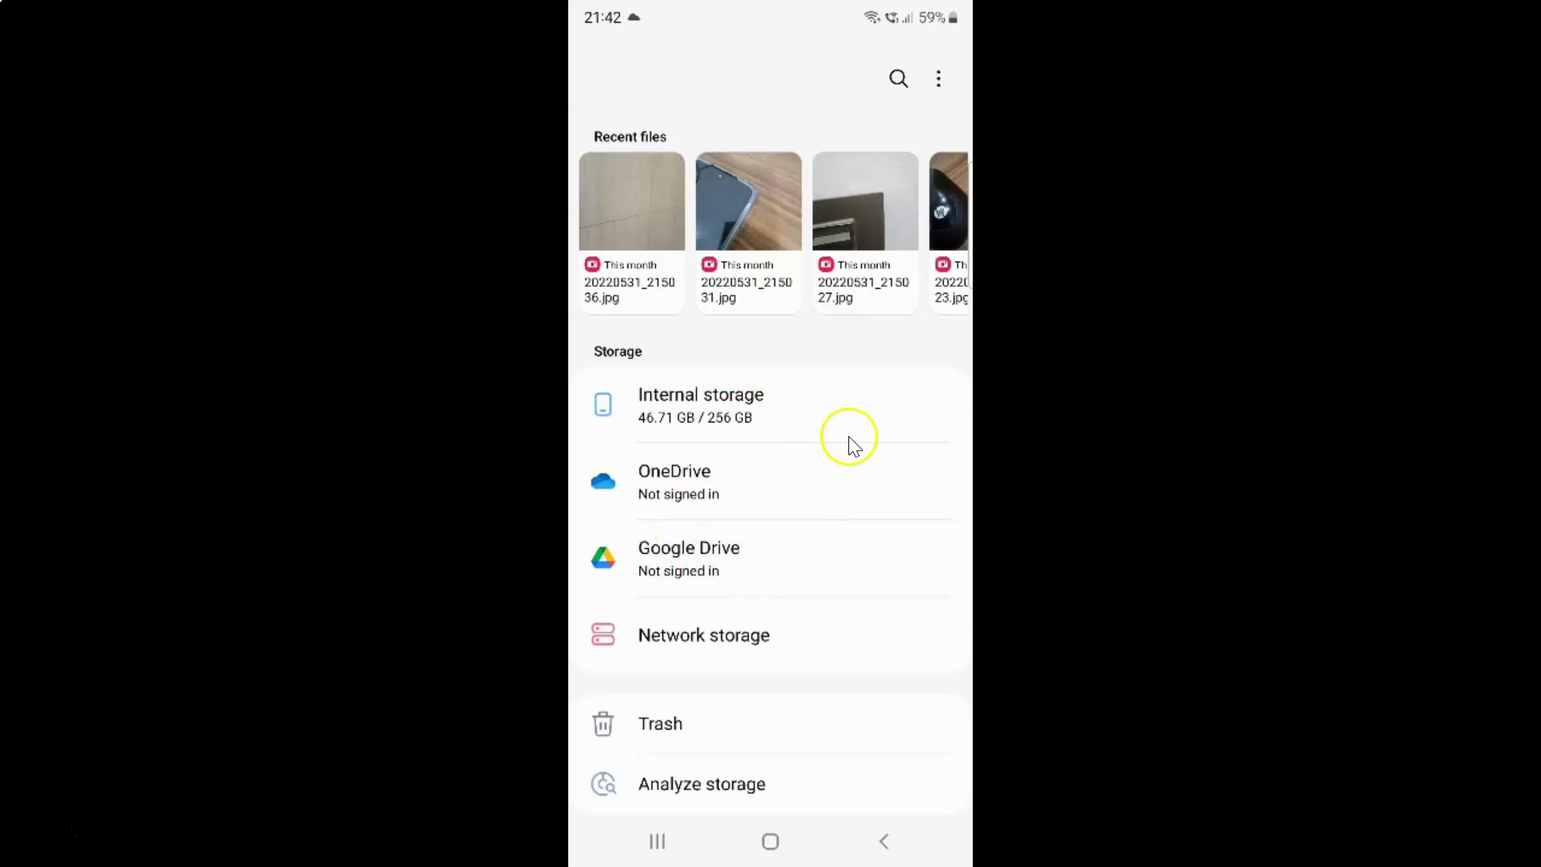
# Open Edit menu options from the three-dot menu on the My Files main screen.
pyautogui.click(942, 78)
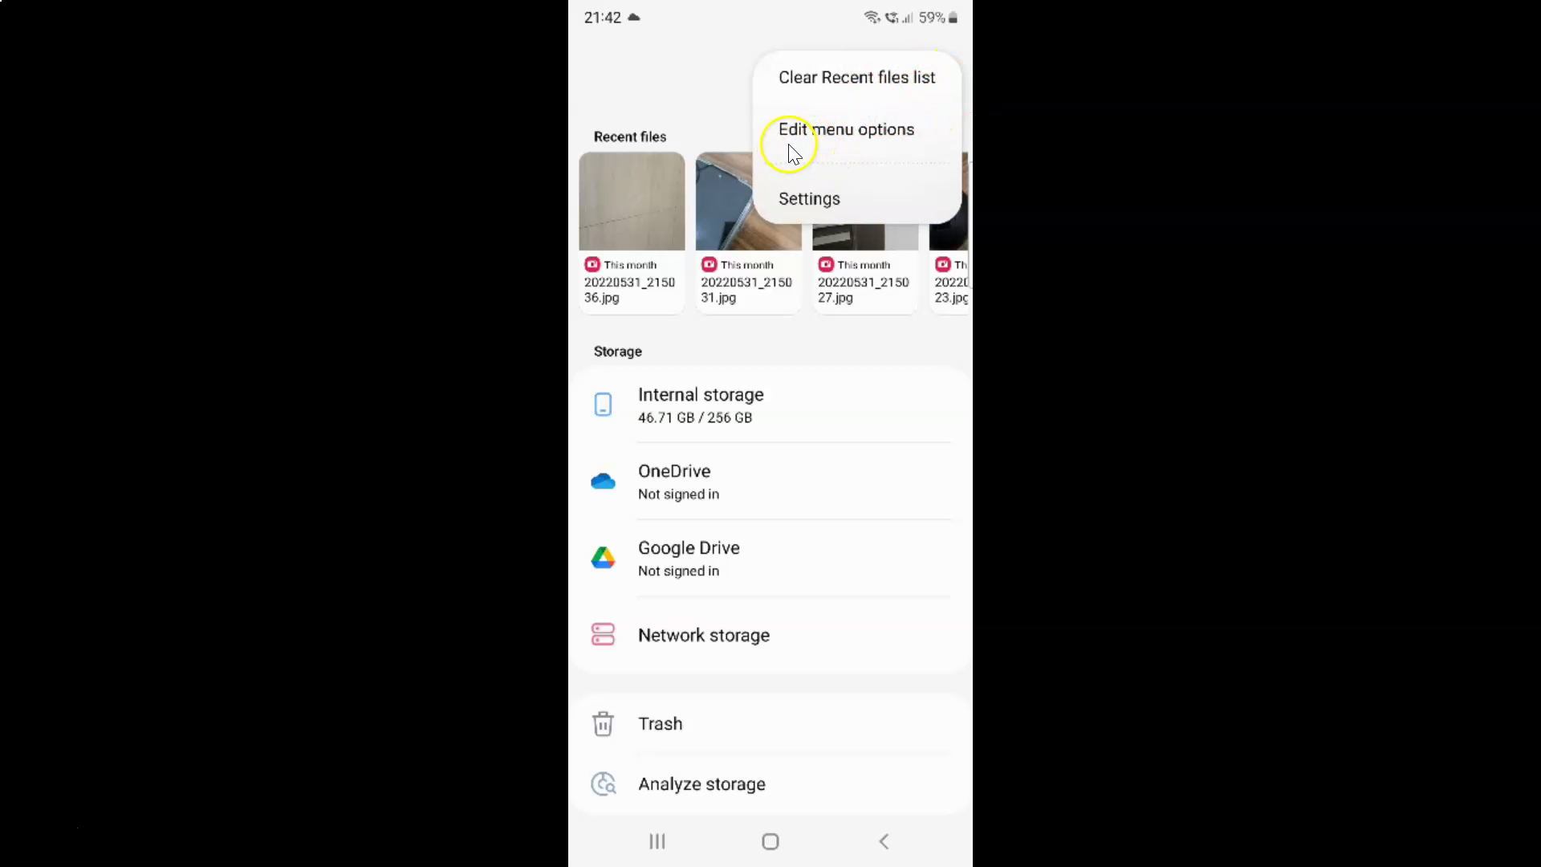
pyautogui.click(893, 141)
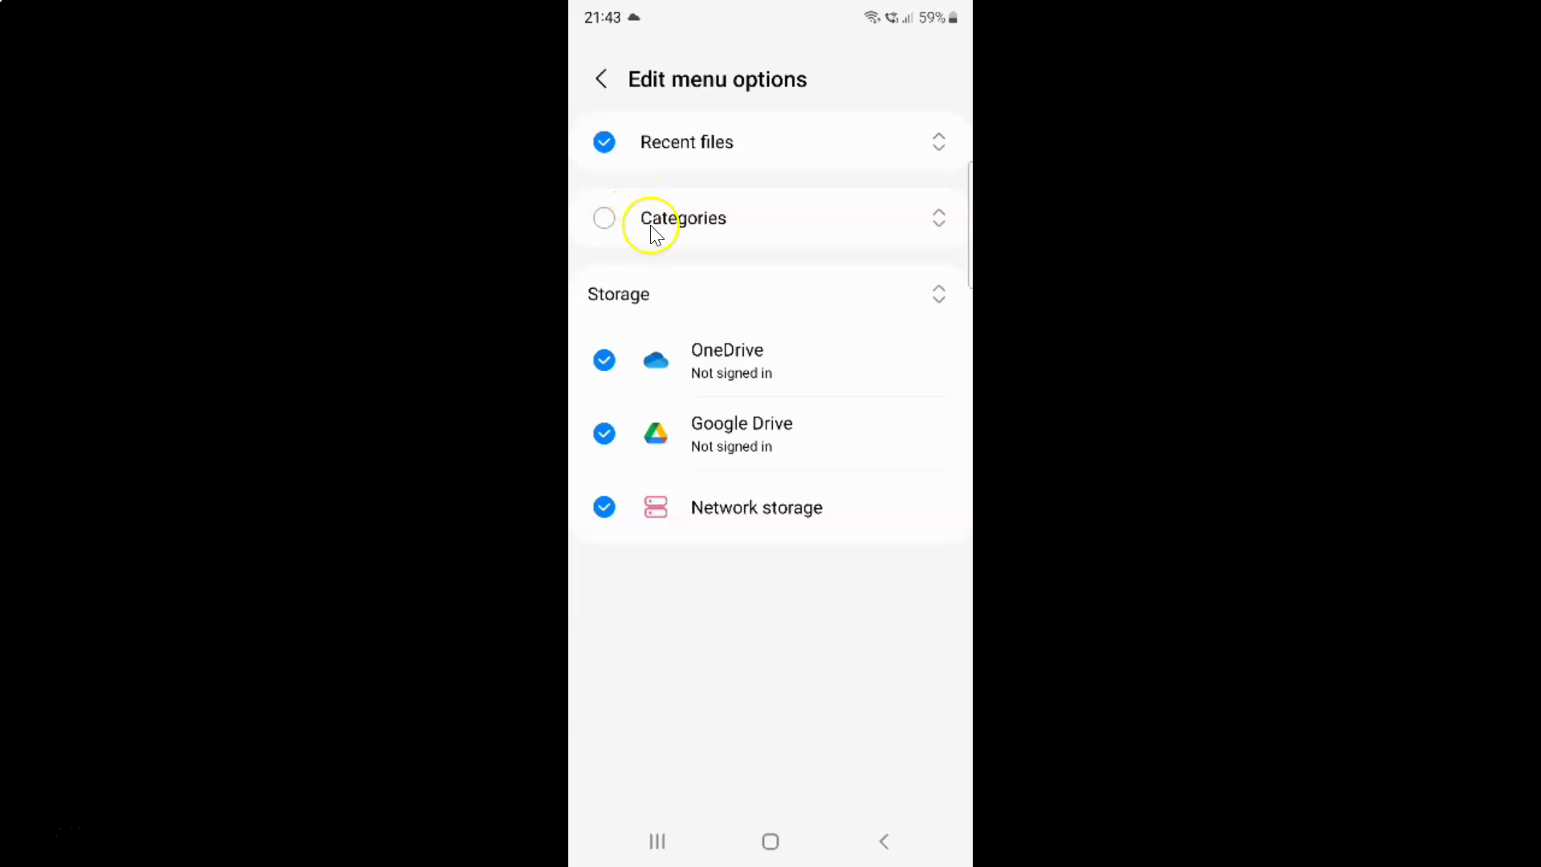
pyautogui.click(605, 218)
# Go back from Edit menu options to the My Files main screen.
pyautogui.click(605, 80)
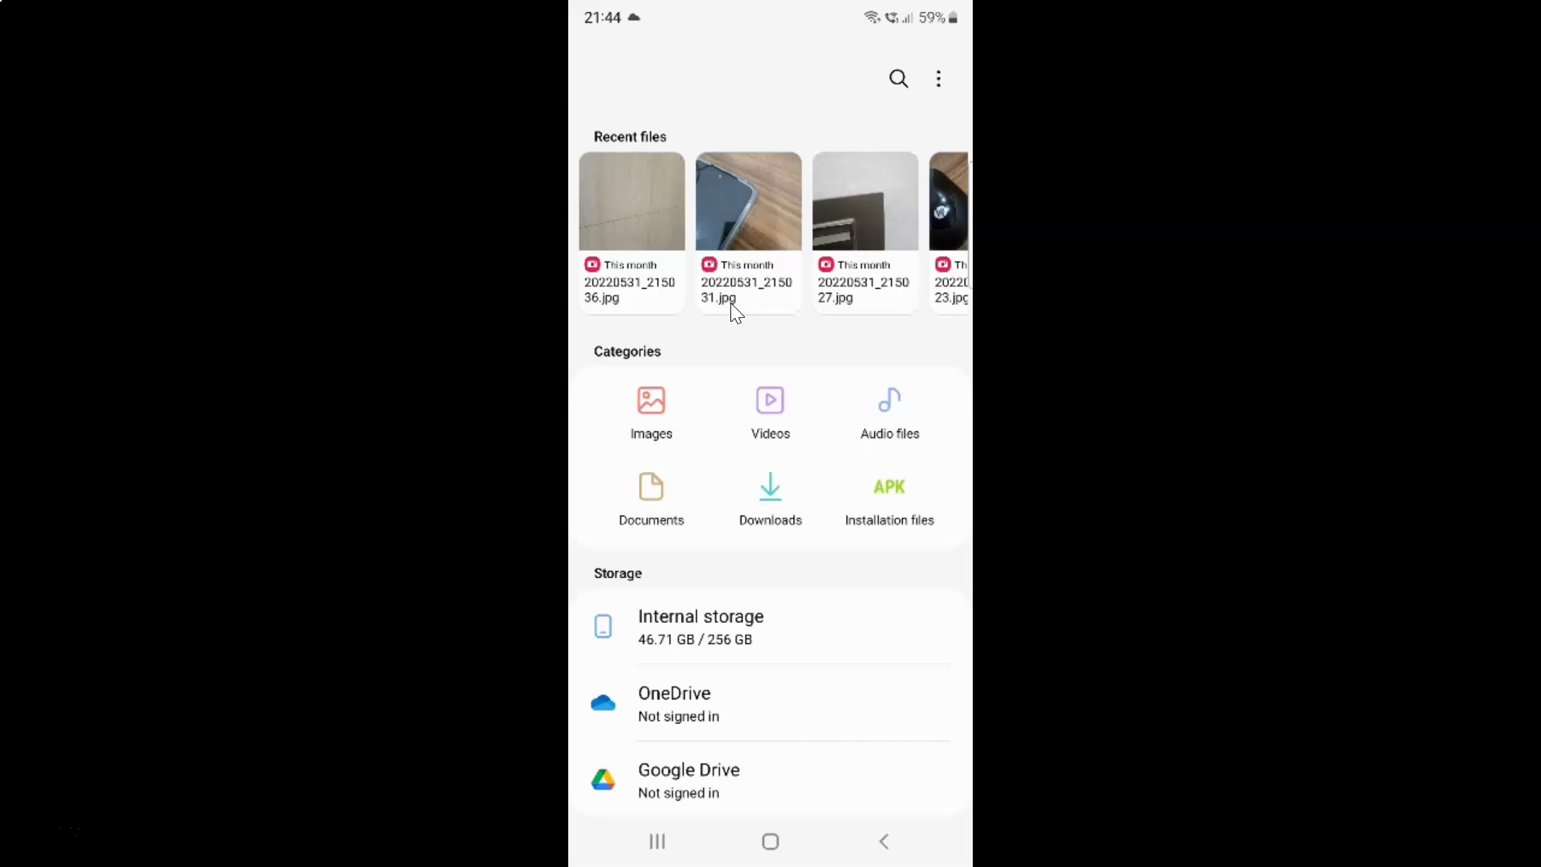